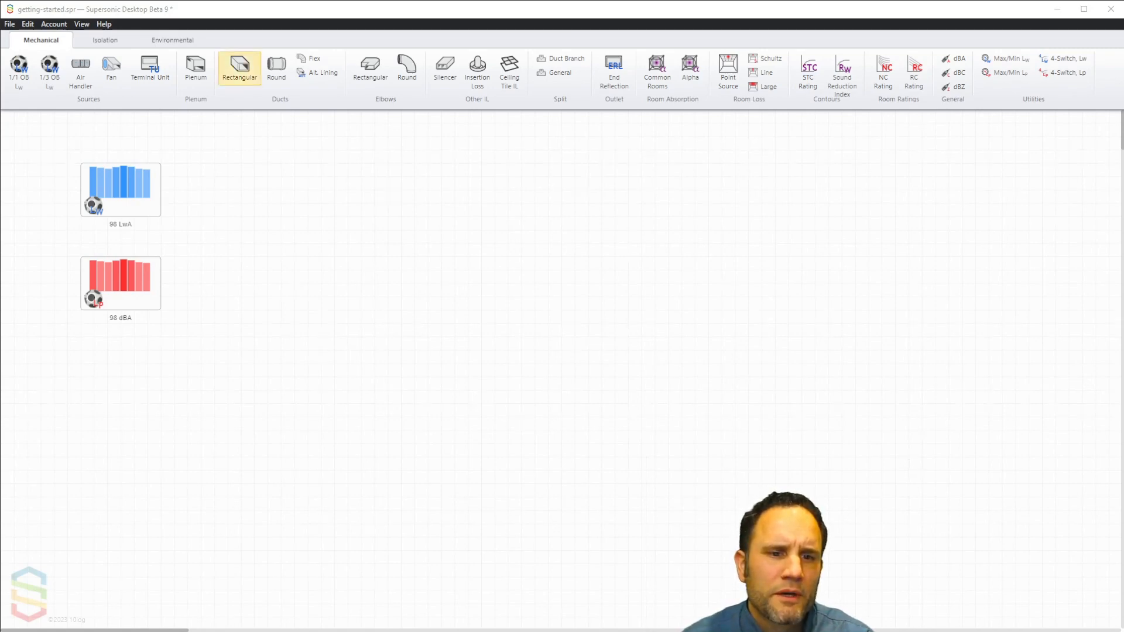
# Step: Add a rectangular duct loss block beside the sources, connect Source Lw to its Inlet Lw, and try connecting Source Lp there too
pyautogui.moveTo(240, 66); pyautogui.dragTo(252, 231)
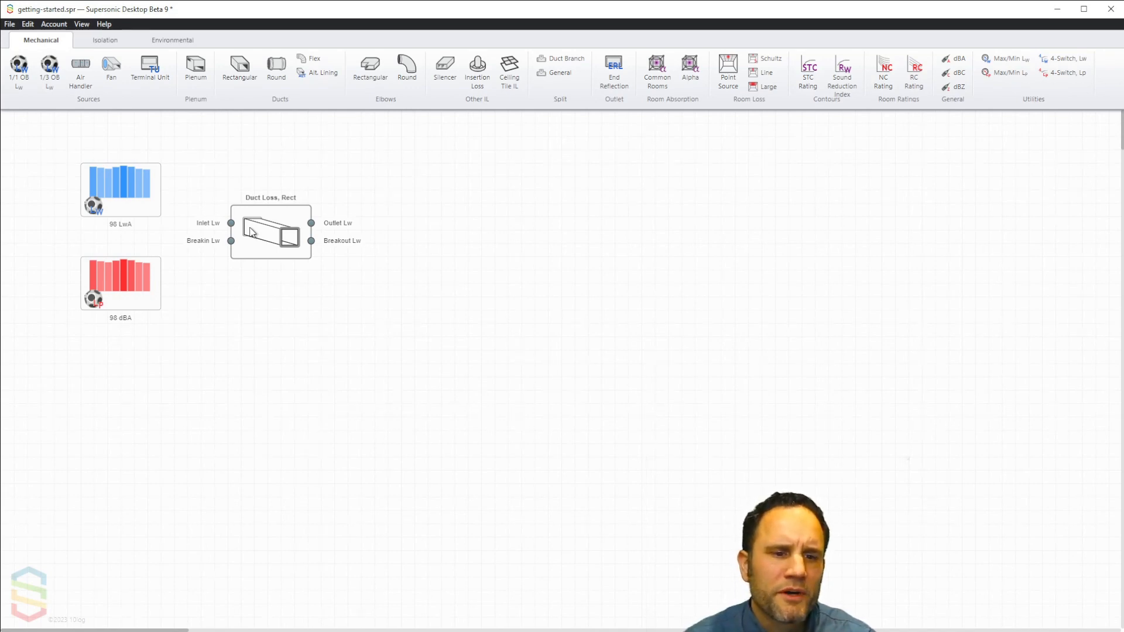
pyautogui.moveTo(160, 191); pyautogui.dragTo(232, 224)
pyautogui.moveTo(161, 284); pyautogui.dragTo(228, 226)
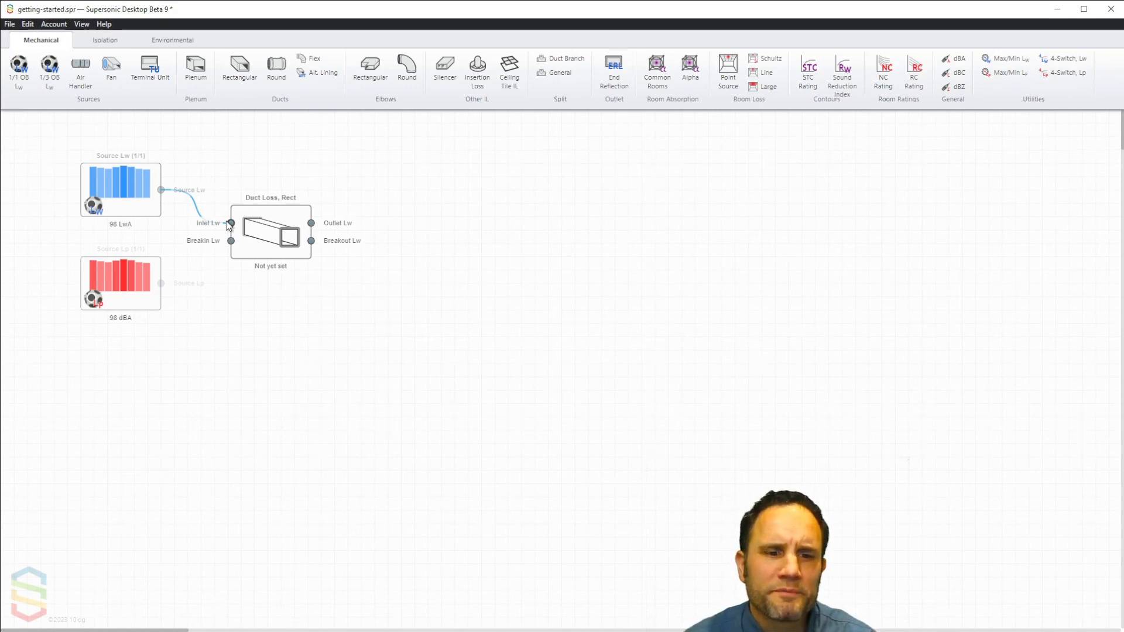
# Step: Set the rectangular duct to 24 × 24 in. and 10 ft long, with a 1 in. lining thickness
pyautogui.click(270, 244)
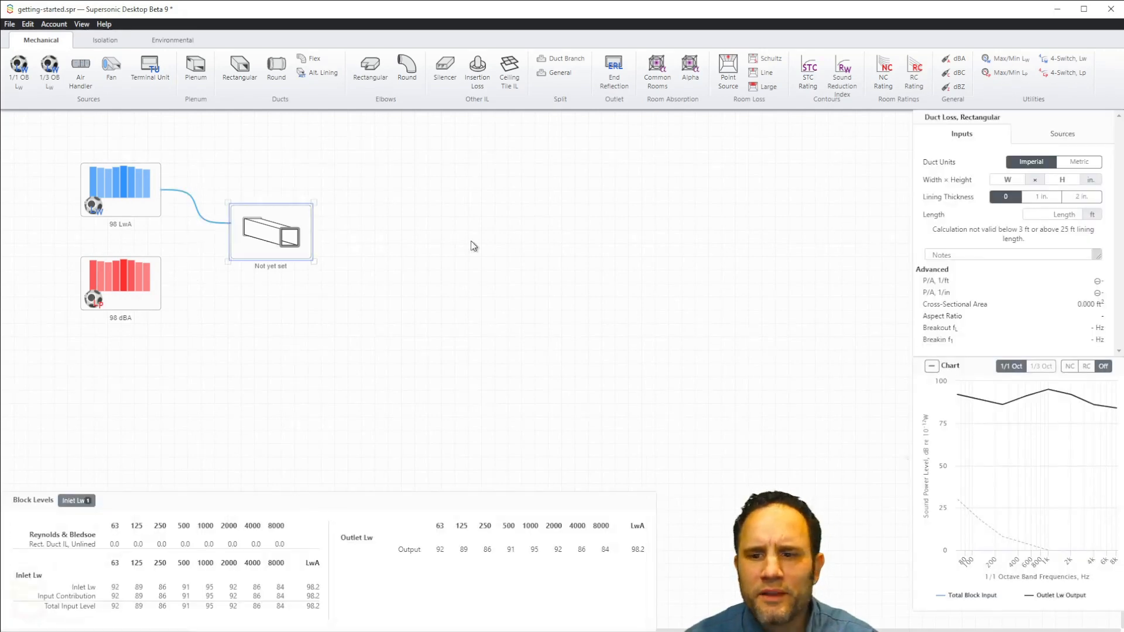
pyautogui.click(1008, 179)
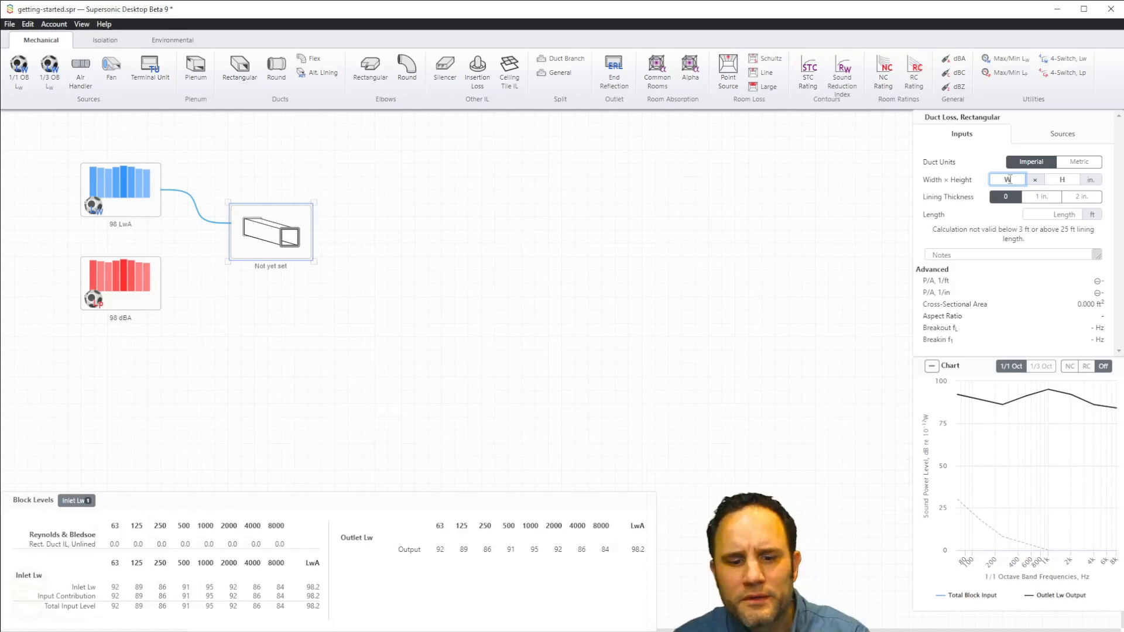
pyautogui.write('24')
pyautogui.press('Tab')
pyautogui.write('24')
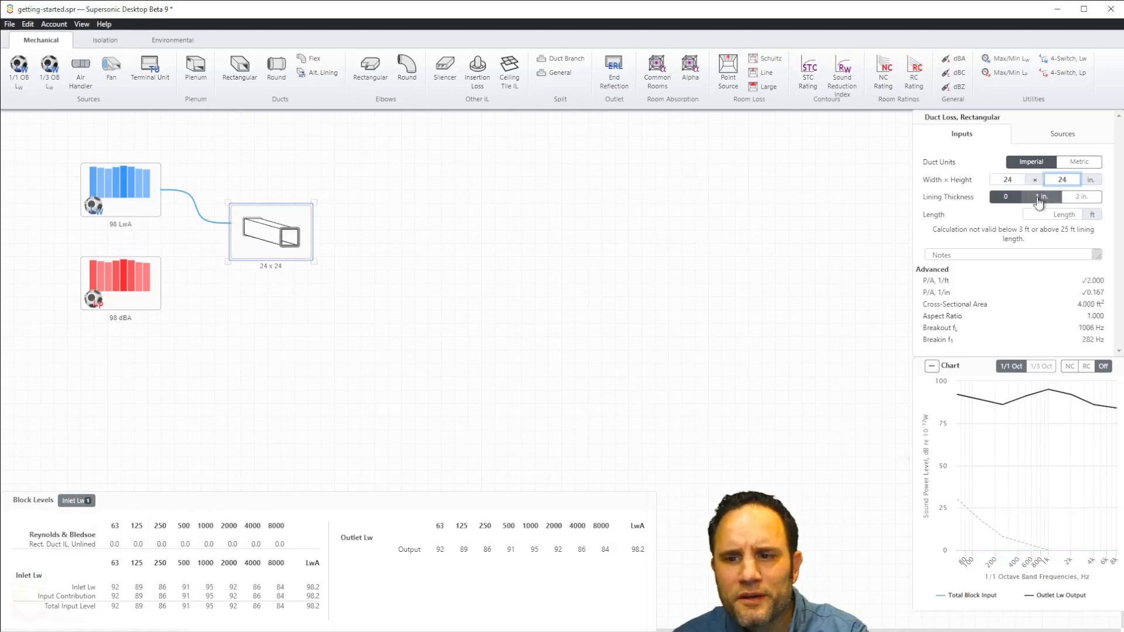
pyautogui.click(1049, 213)
pyautogui.write('1')
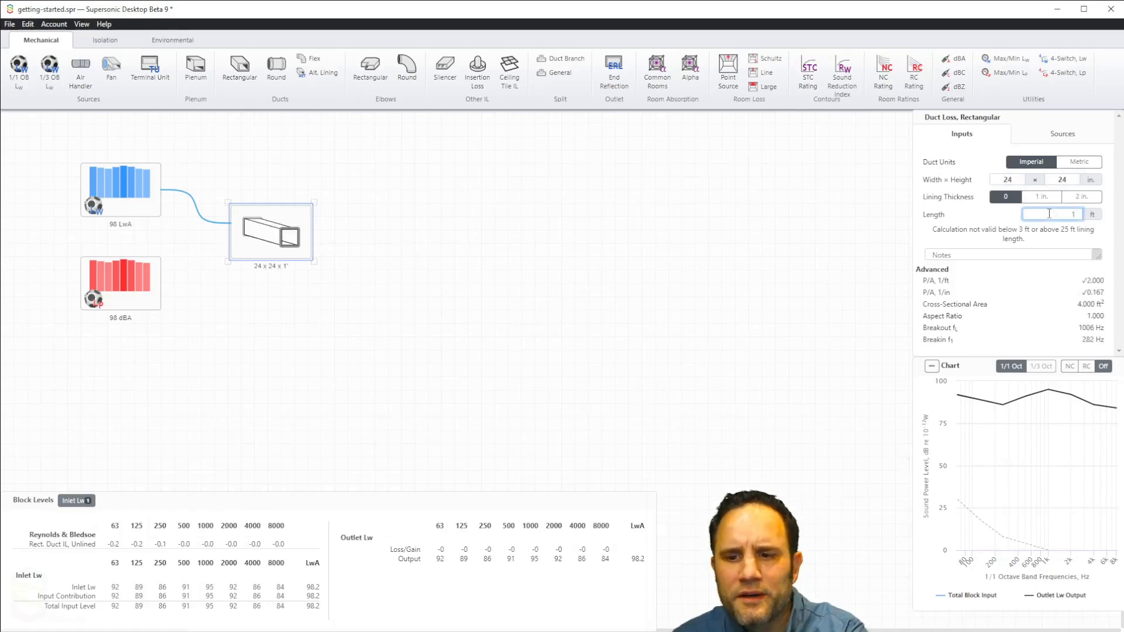
pyautogui.write('0')
pyautogui.click(1041, 197)
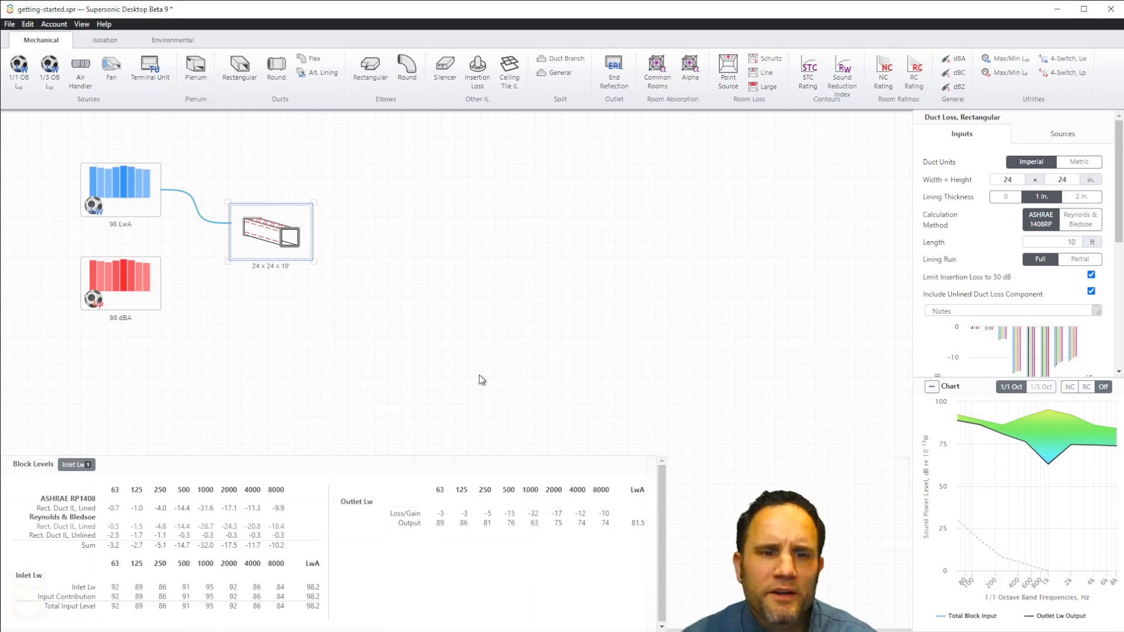
# Step: Add a rectangular elbow loss block after the duct and connect the duct's Outlet Lw to the elbow's Inlet Lw
pyautogui.moveTo(370, 68); pyautogui.dragTo(391, 232)
pyautogui.moveTo(313, 230); pyautogui.dragTo(377, 240)
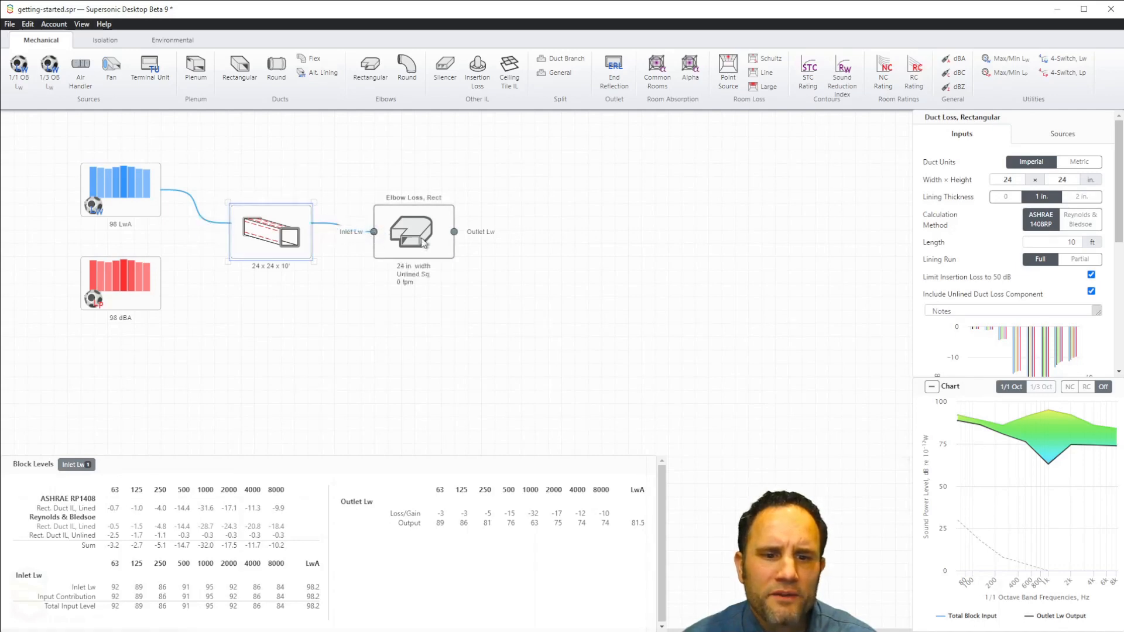
# Step: Set the rectangular elbow's airflow to 10000 cfm
pyautogui.click(423, 240)
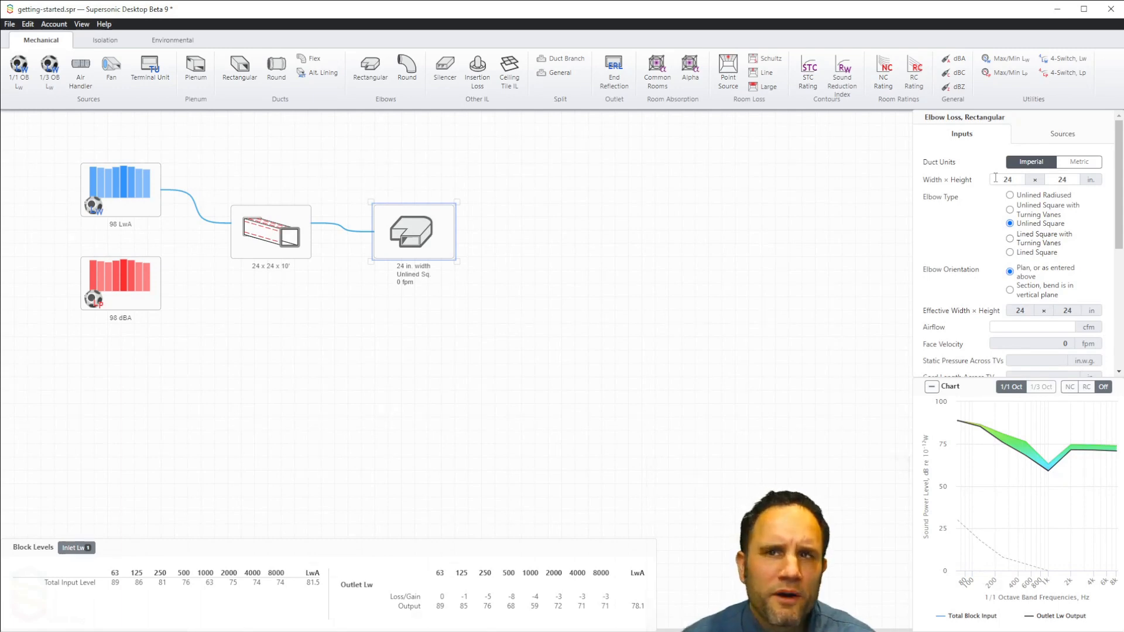
pyautogui.click(1050, 327)
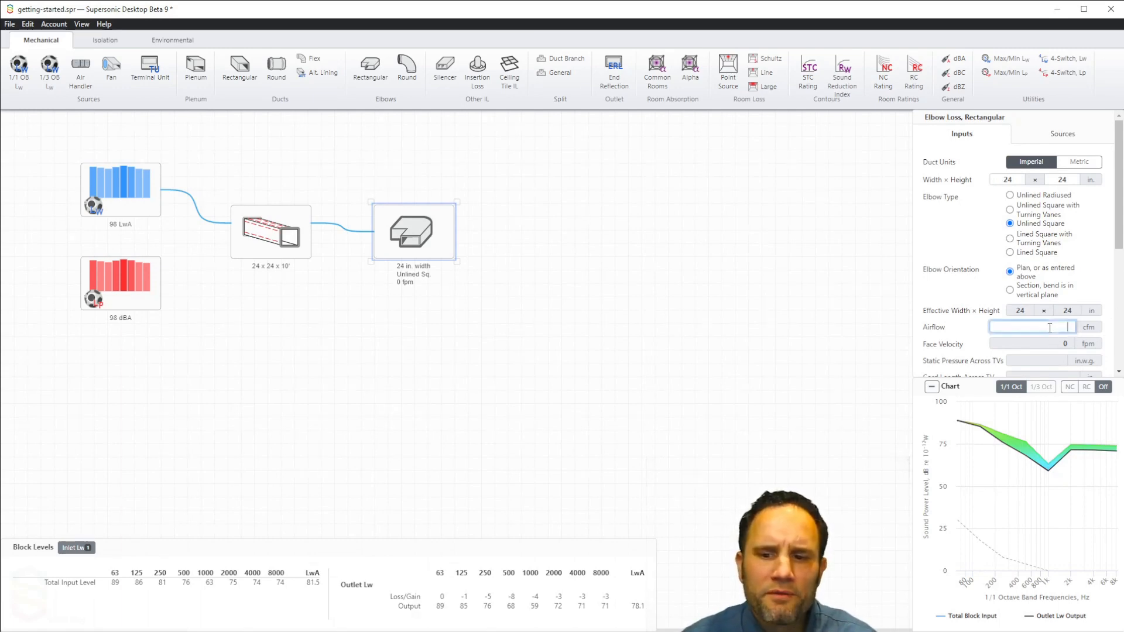
pyautogui.write('100')
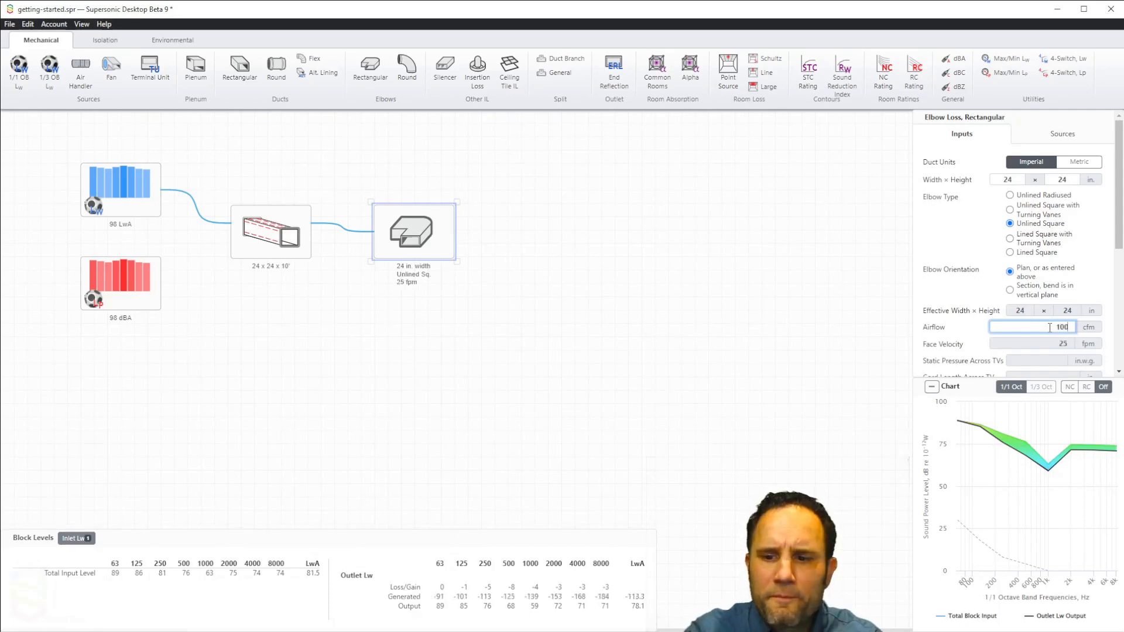
pyautogui.write('0')
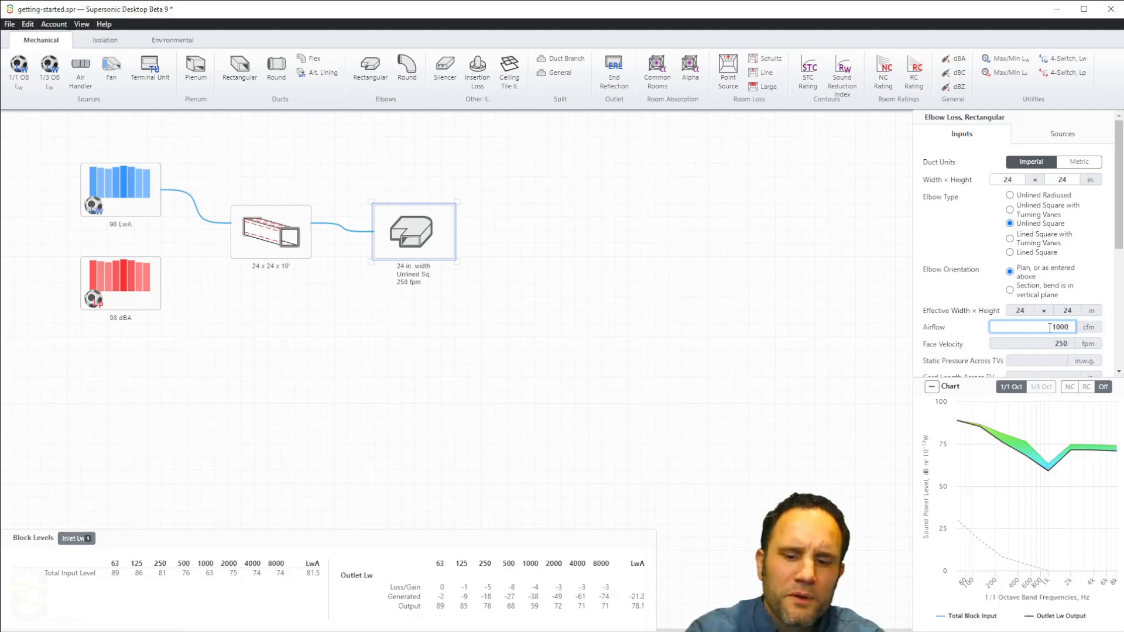
pyautogui.write('0')
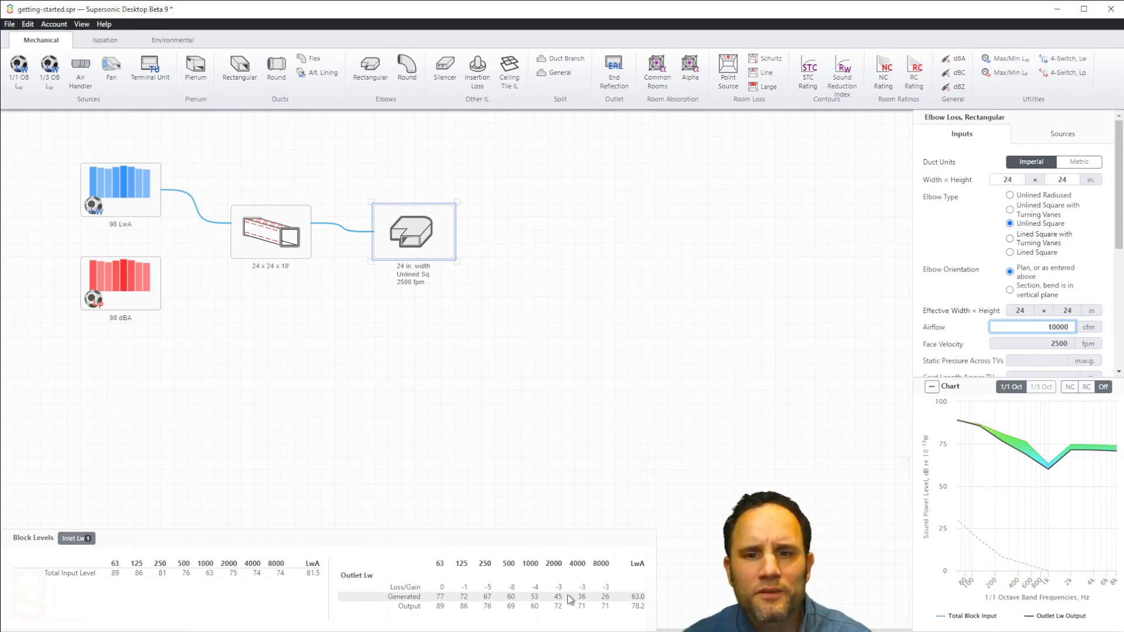
# Step: Add a point source room loss block after the elbow and connect the elbow's Outlet Lw to its Lw in
pyautogui.click(727, 81)
pyautogui.moveTo(726, 82); pyautogui.dragTo(562, 233)
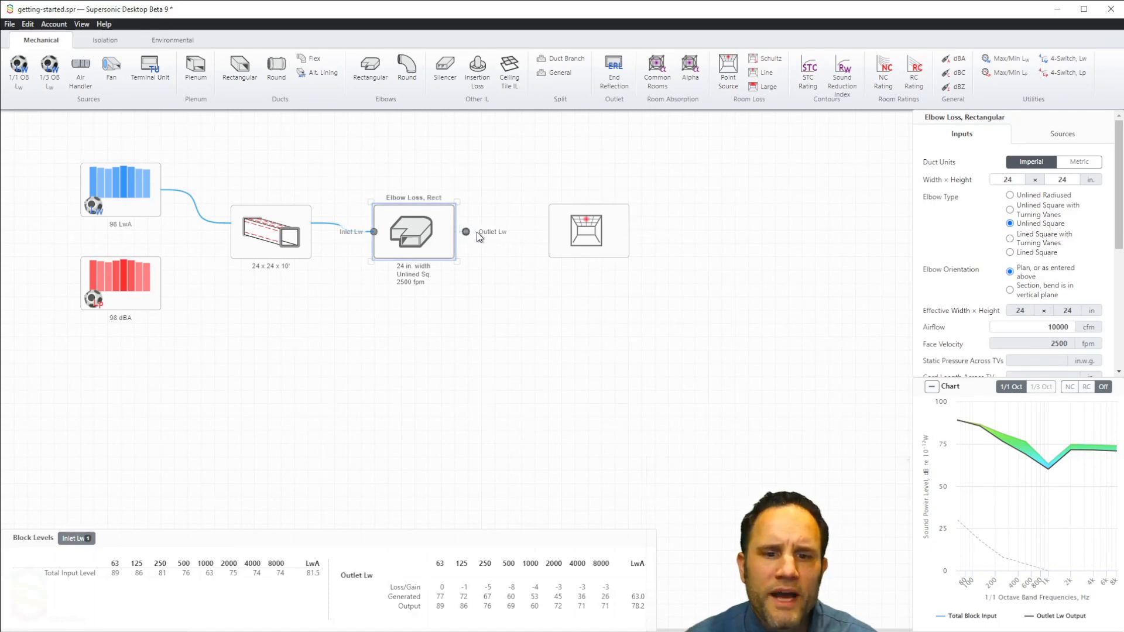
pyautogui.moveTo(479, 235); pyautogui.dragTo(547, 224)
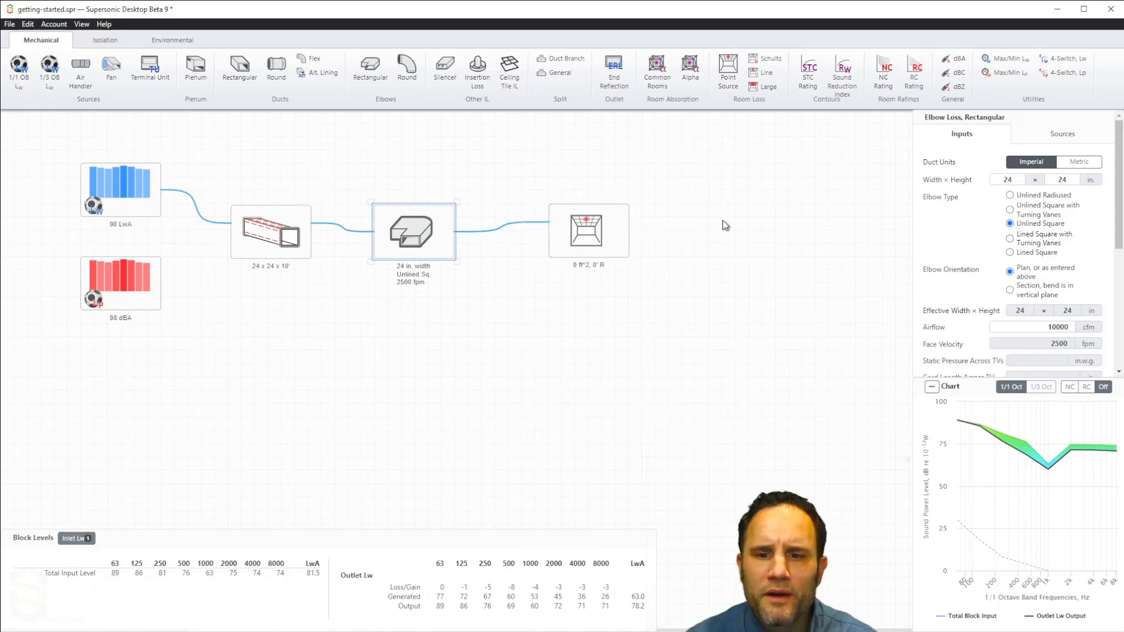
# Step: Set the room dimensions of the point source room loss block to 30 × 30 × 10 ft
pyautogui.click(590, 234)
pyautogui.click(946, 191)
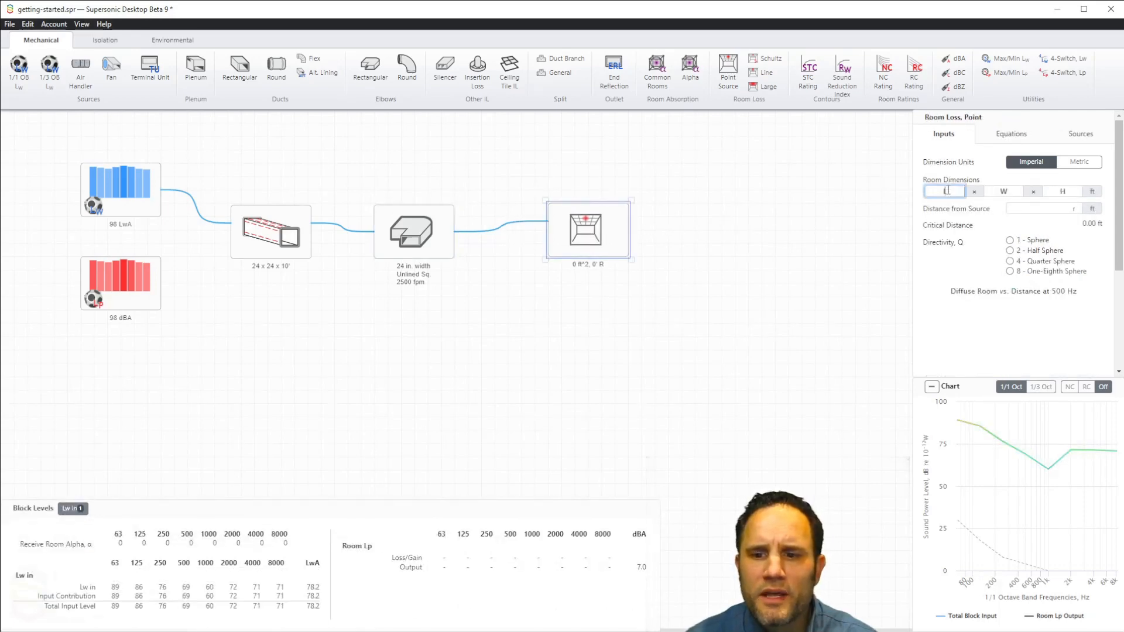
pyautogui.write('30')
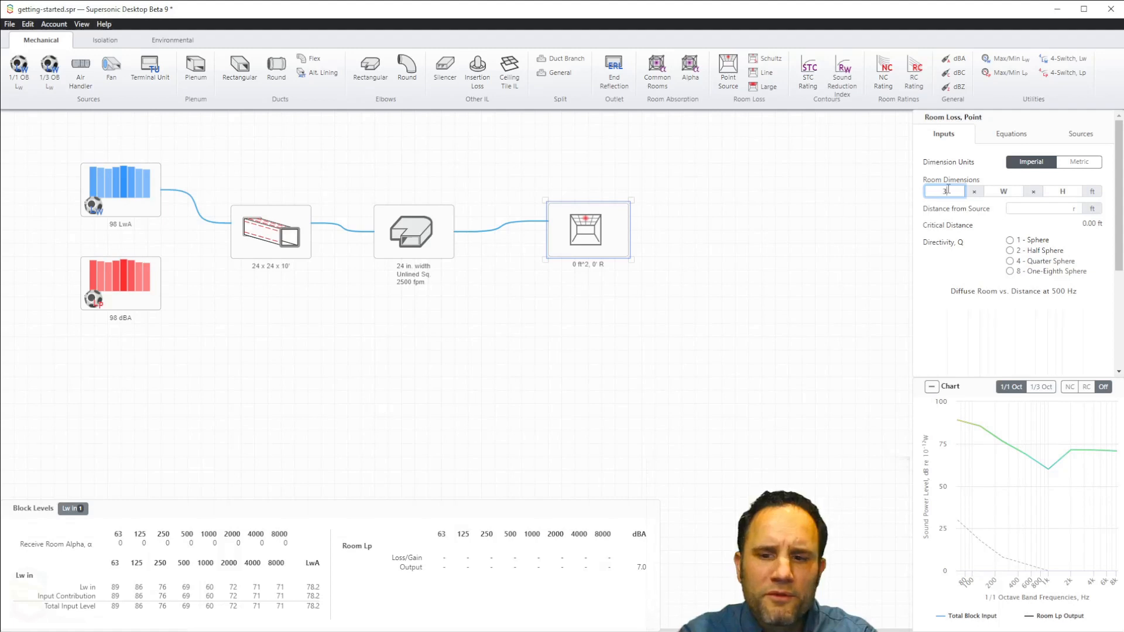
pyautogui.press('Tab')
pyautogui.write('30')
pyautogui.press('Tab')
pyautogui.write('10')
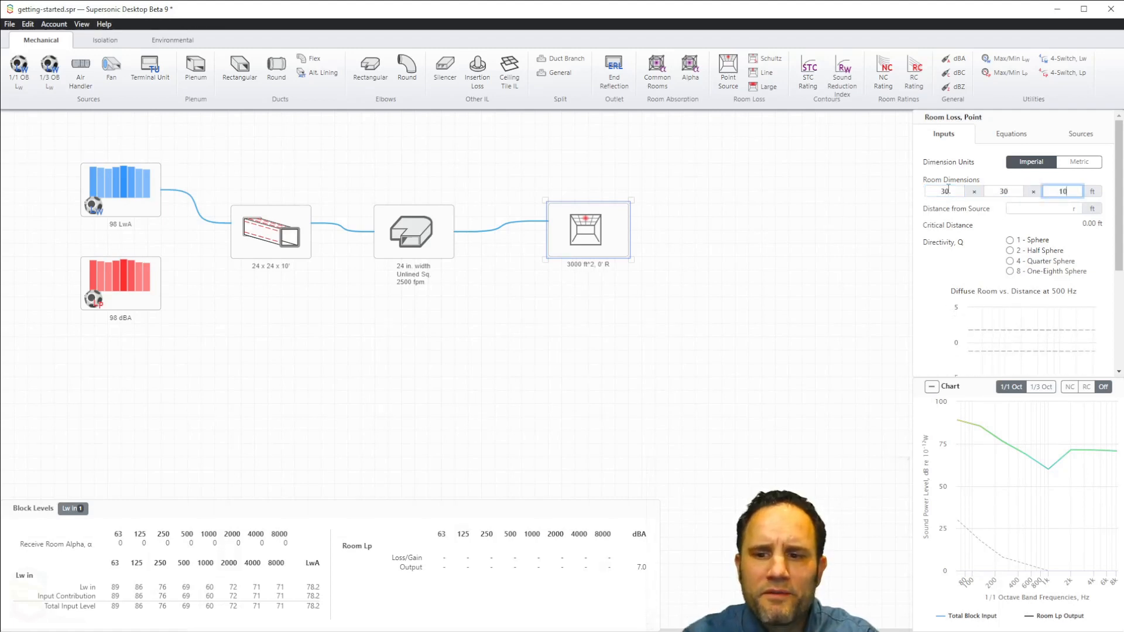
# Step: Set the room loss block's distance from source to 4 ft and its directivity to 1 - Sphere
pyautogui.click(1041, 209)
pyautogui.write('4')
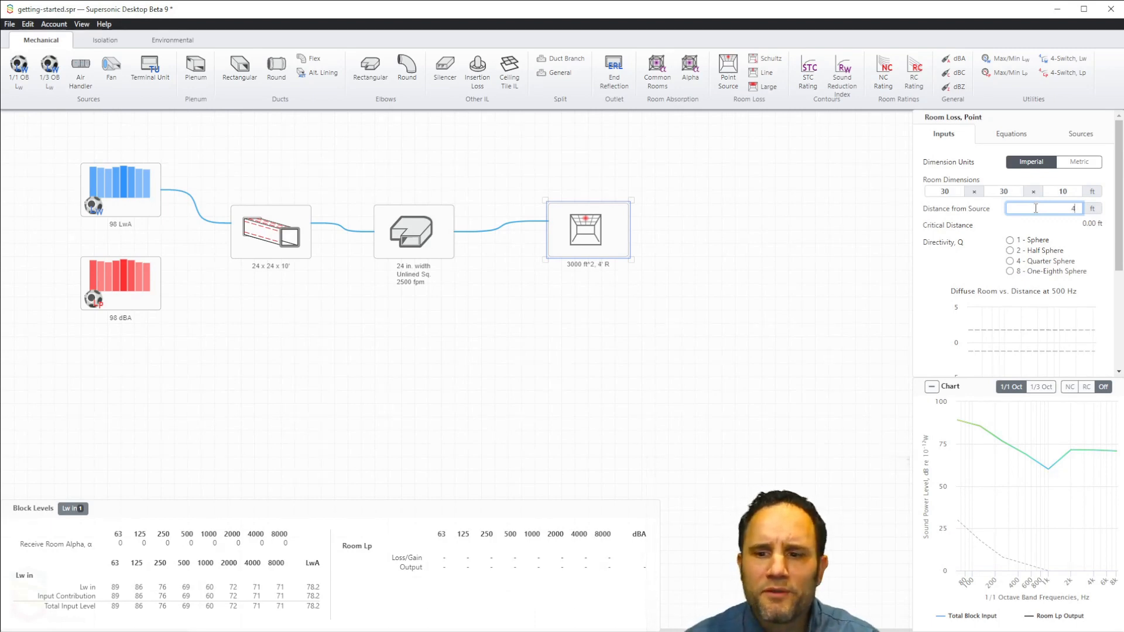
pyautogui.click(1009, 241)
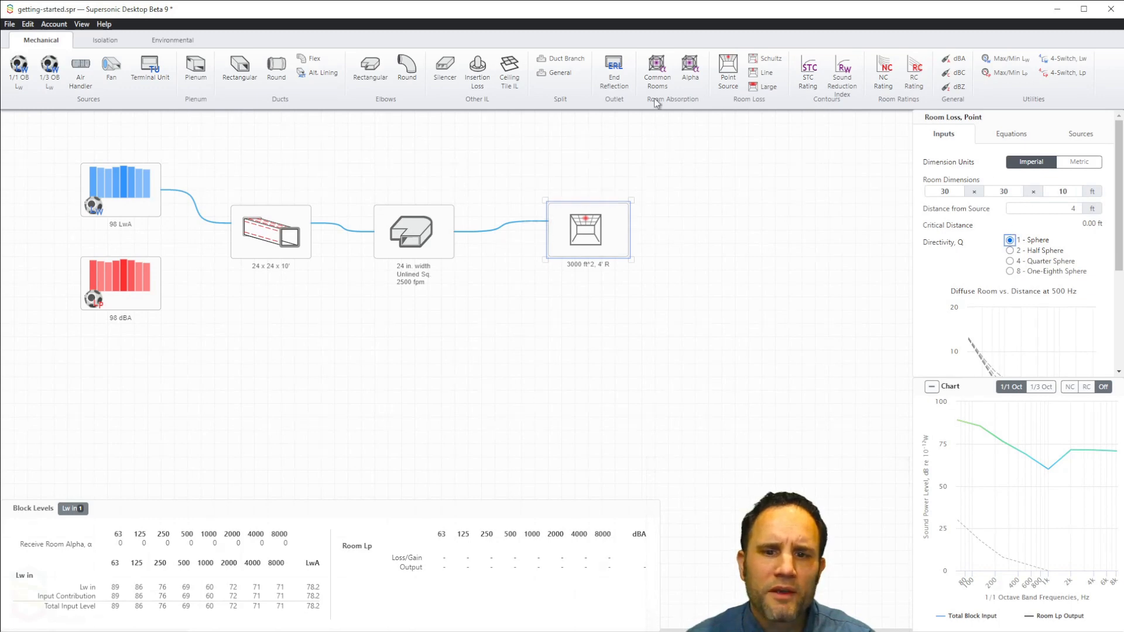
# Step: Add a Common Rooms absorption block set to Average below the elbow and connect it to the room loss block's Room alpha input
pyautogui.click(657, 80)
pyautogui.moveTo(657, 80); pyautogui.dragTo(420, 344)
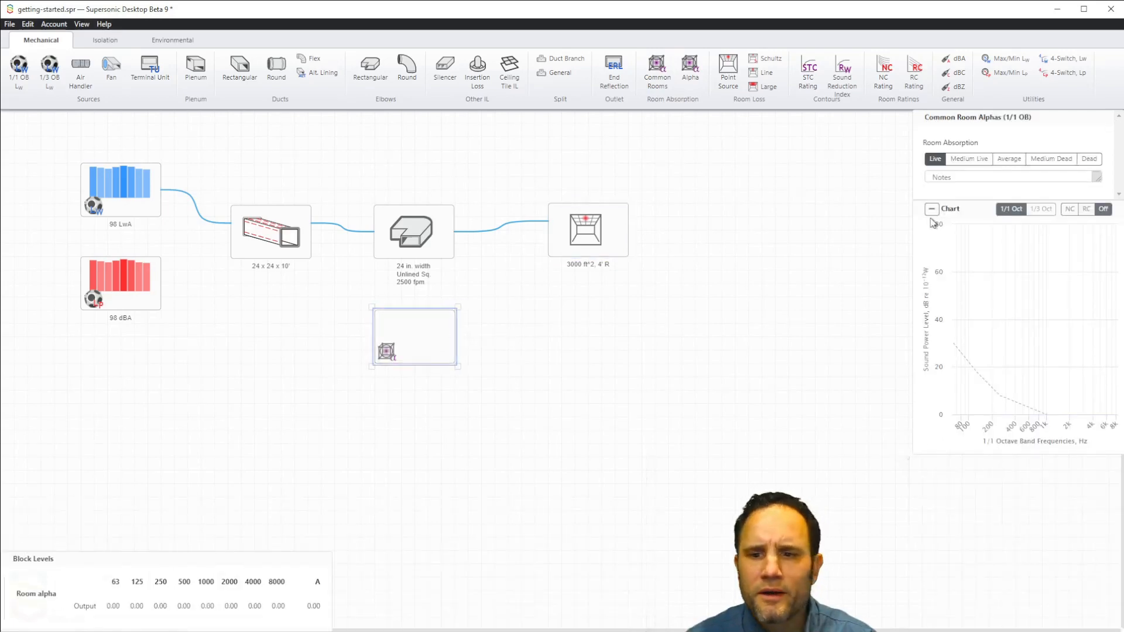
pyautogui.click(1013, 161)
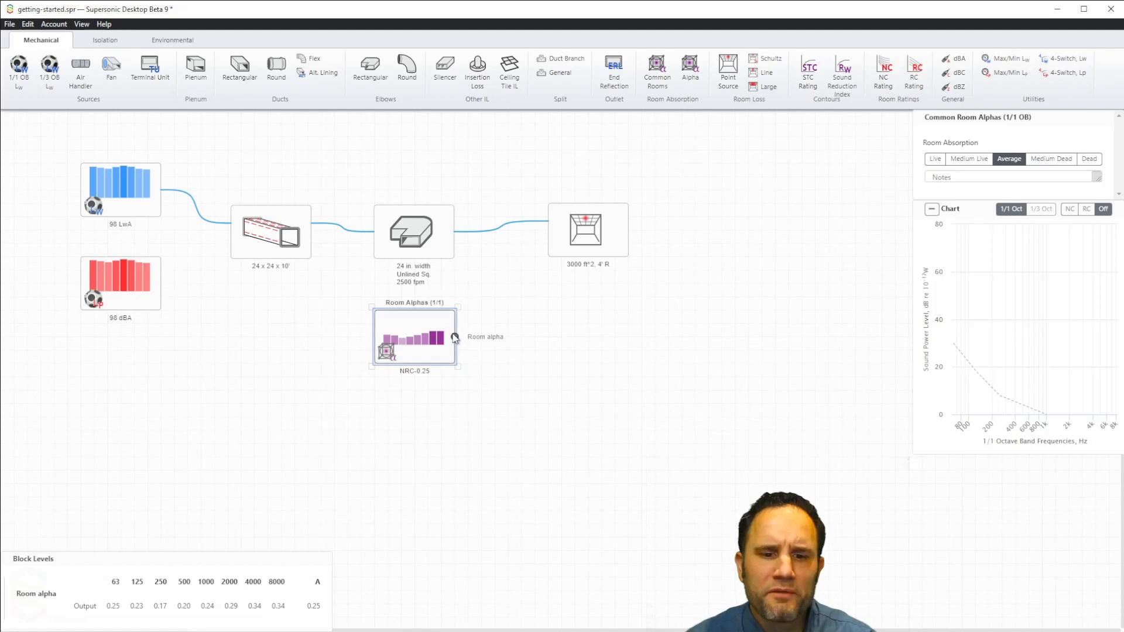
pyautogui.moveTo(454, 336); pyautogui.dragTo(548, 239)
# Step: Overlay the NC contours, followed by the RC contours, on the room loss block's chart
pyautogui.click(591, 241)
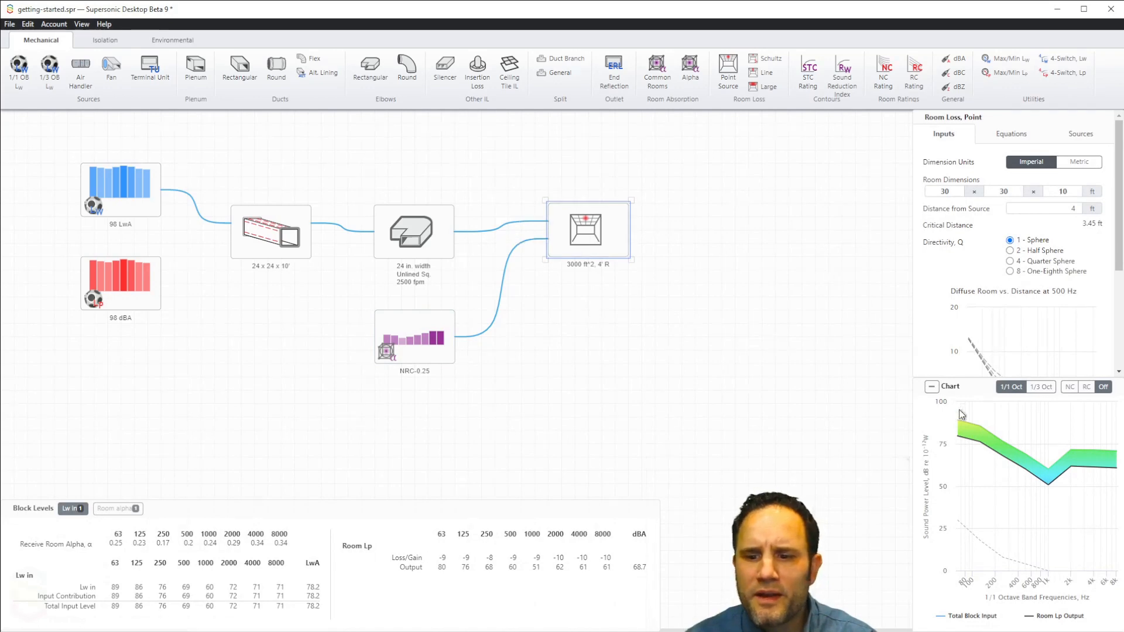
pyautogui.click(1070, 388)
pyautogui.click(1084, 388)
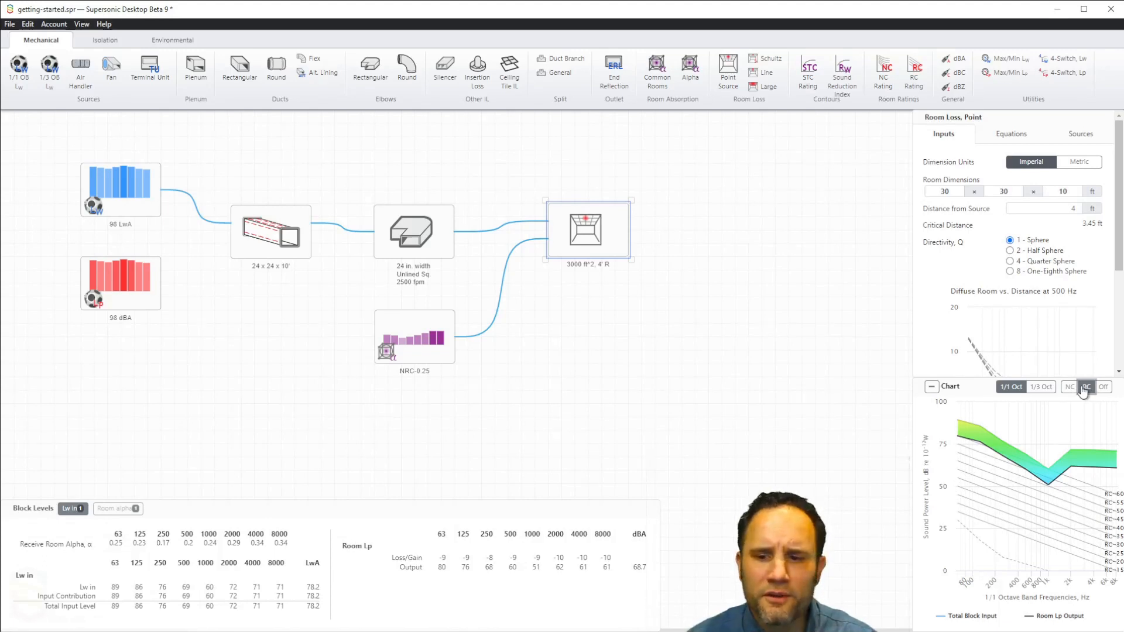
# Step: Add NC and RC rating blocks after the room loss block and connect its Room Lp output to both Receiver Lp inputs
pyautogui.moveTo(883, 84); pyautogui.dragTo(746, 151)
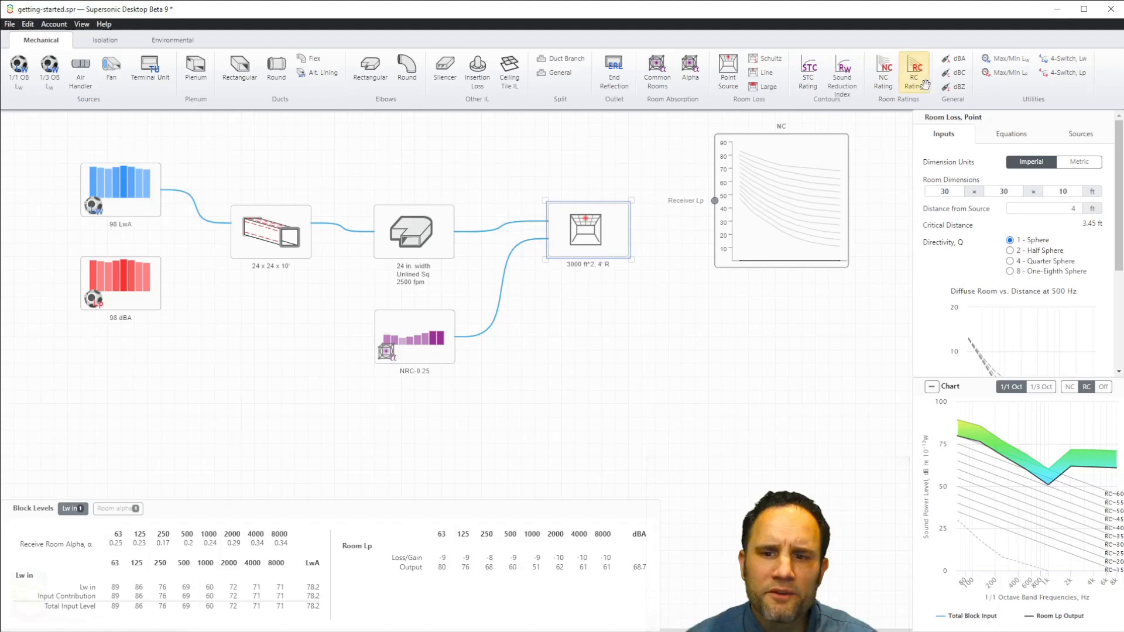
pyautogui.moveTo(925, 85); pyautogui.dragTo(744, 345)
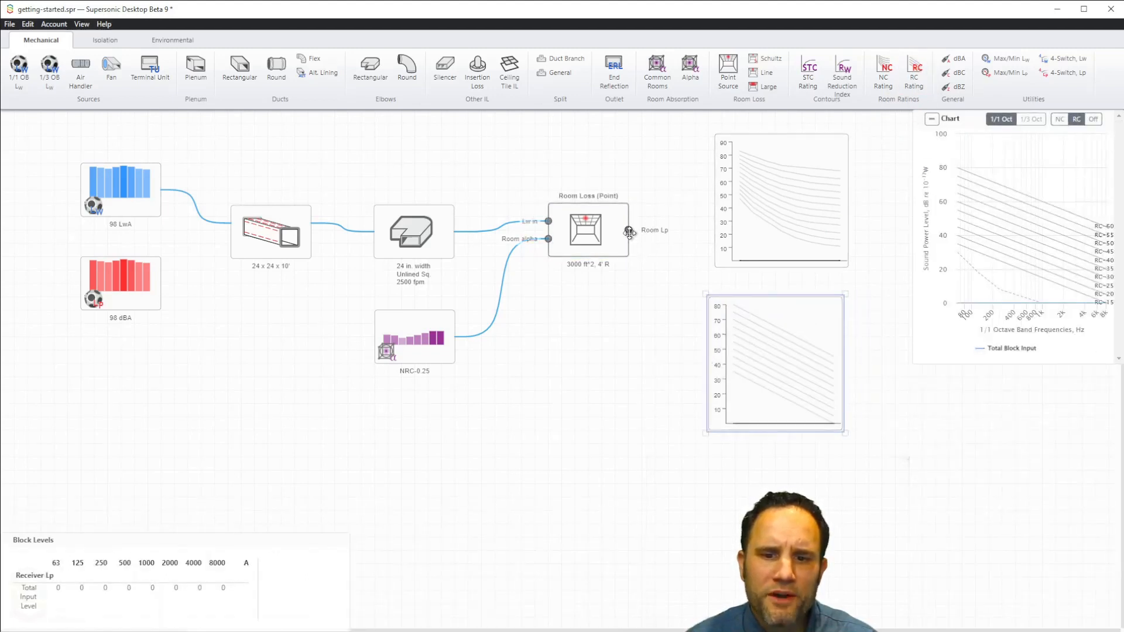
pyautogui.moveTo(629, 233); pyautogui.dragTo(716, 200)
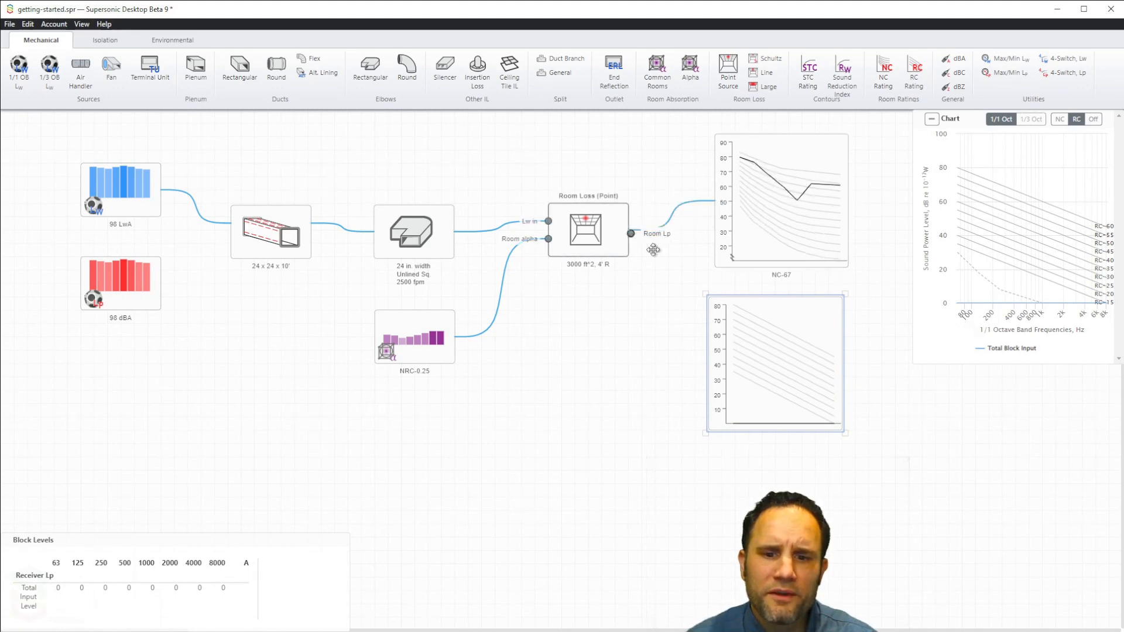
pyautogui.moveTo(631, 233); pyautogui.dragTo(709, 364)
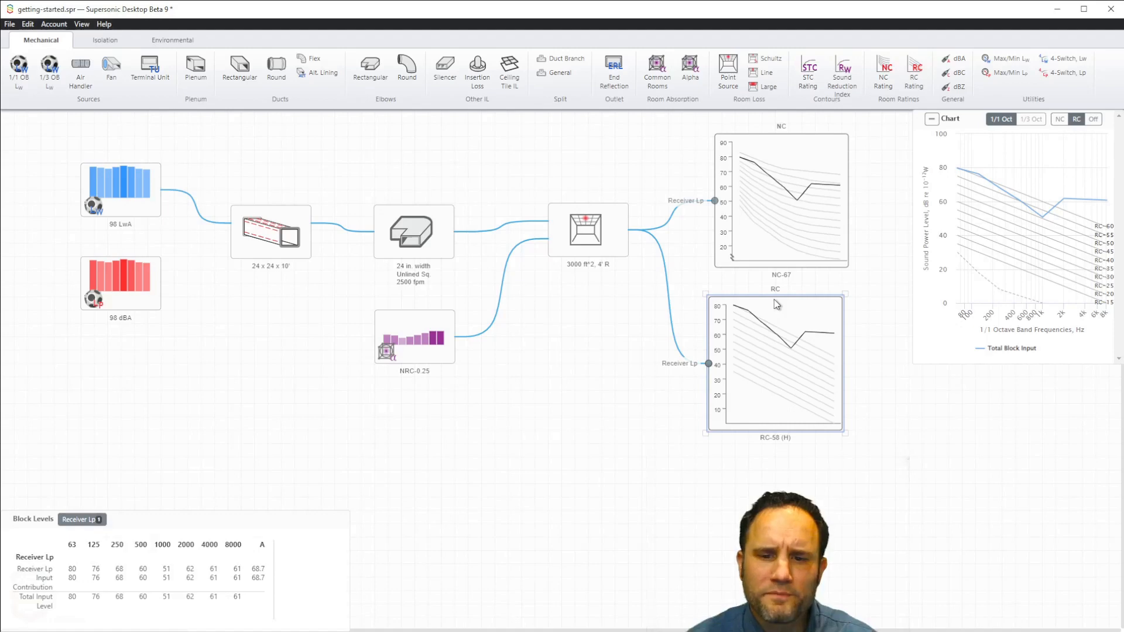
# Step: Try distances from source of 8, 1, 9 and 15 ft in the room loss block, ending with 7 ft
pyautogui.click(586, 235)
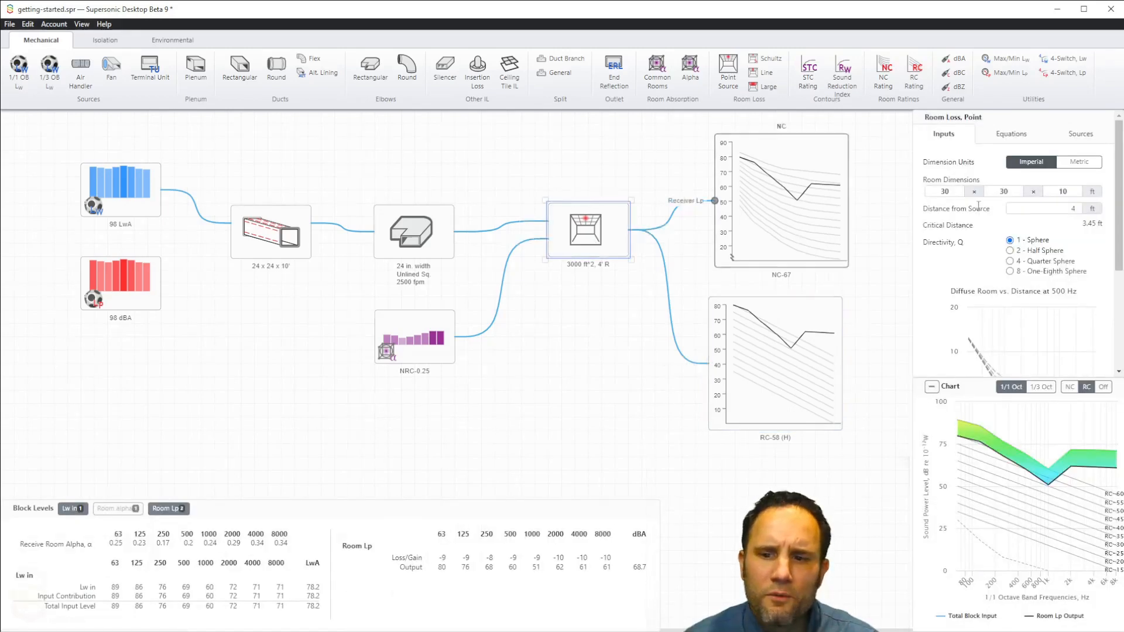
pyautogui.click(1057, 208)
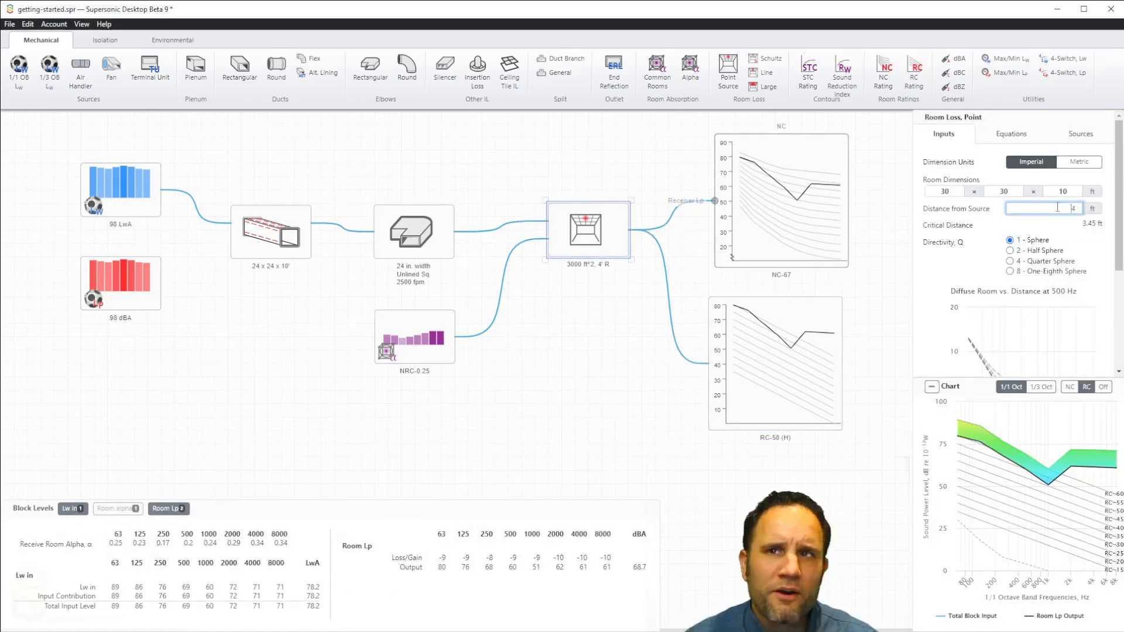
pyautogui.press('BackSpace')
pyautogui.write('8')
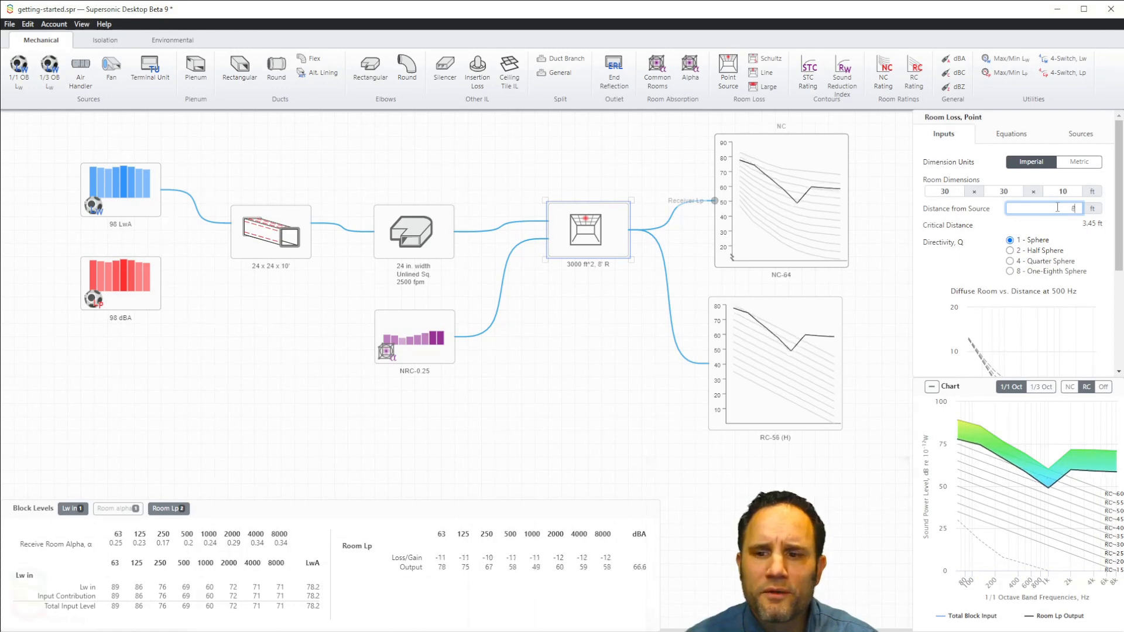
pyautogui.press('BackSpace')
pyautogui.write('1')
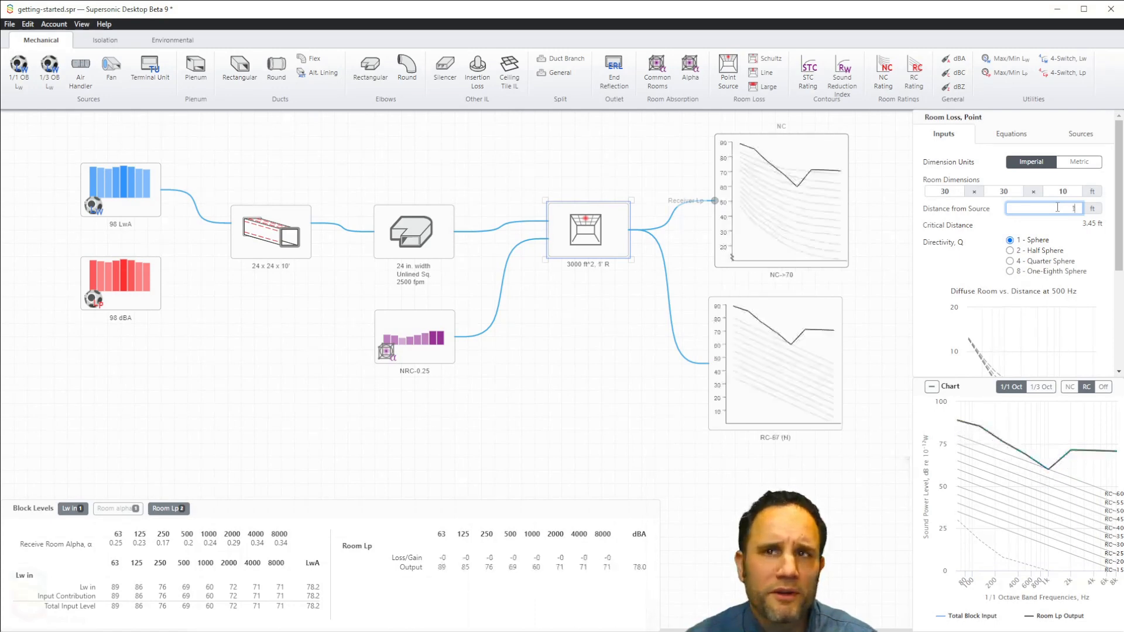
pyautogui.press('BackSpace')
pyautogui.write('9')
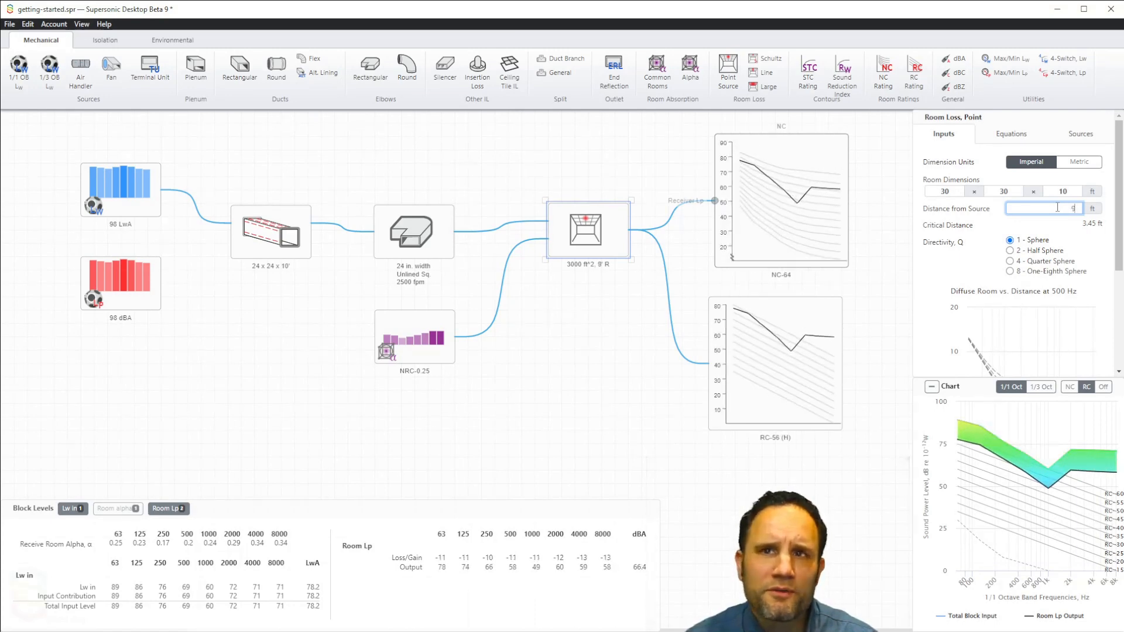
pyautogui.press('BackSpace')
pyautogui.write('15')
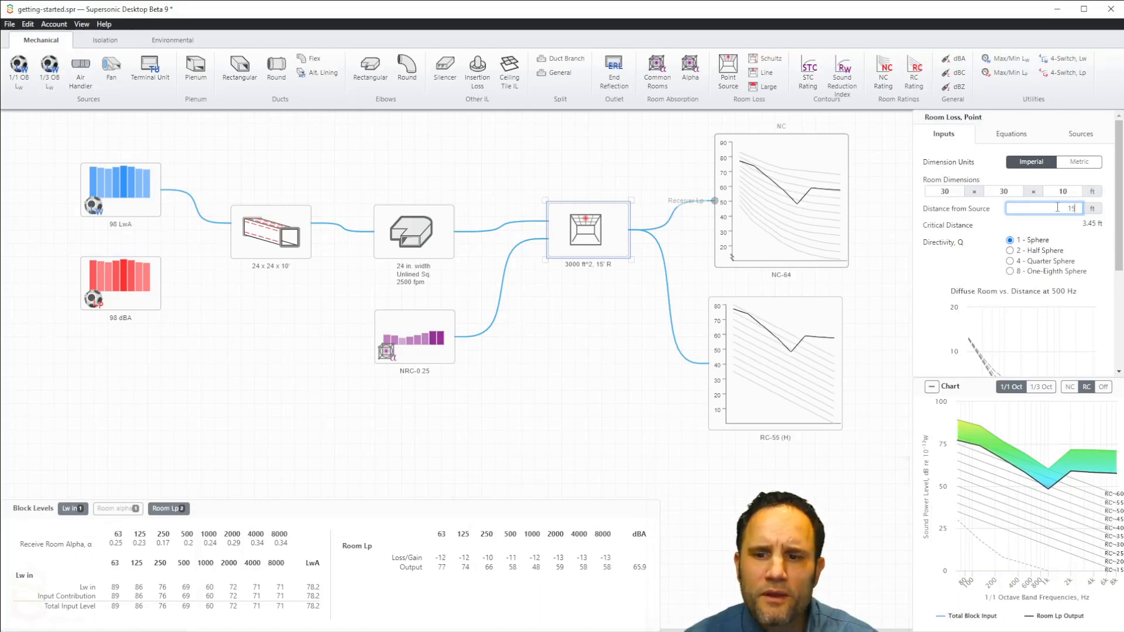
pyautogui.press('BackSpace')
pyautogui.press('BackSpace')
pyautogui.write('7')
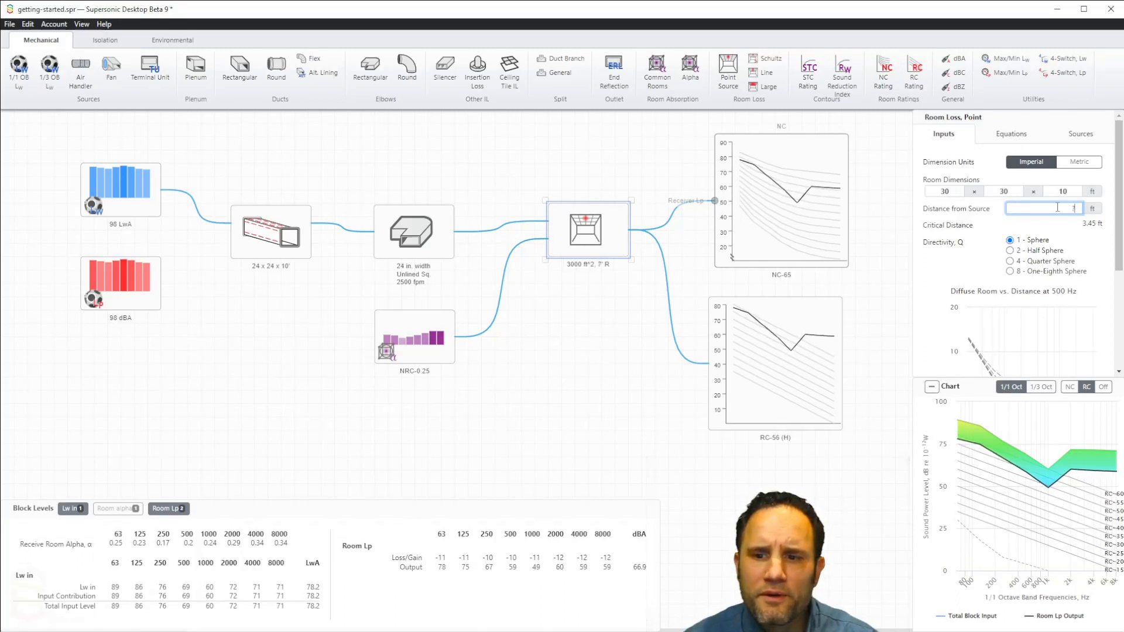
# Step: Set the room loss block's distance from source to 6 ft
pyautogui.press('BackSpace')
pyautogui.write('6')
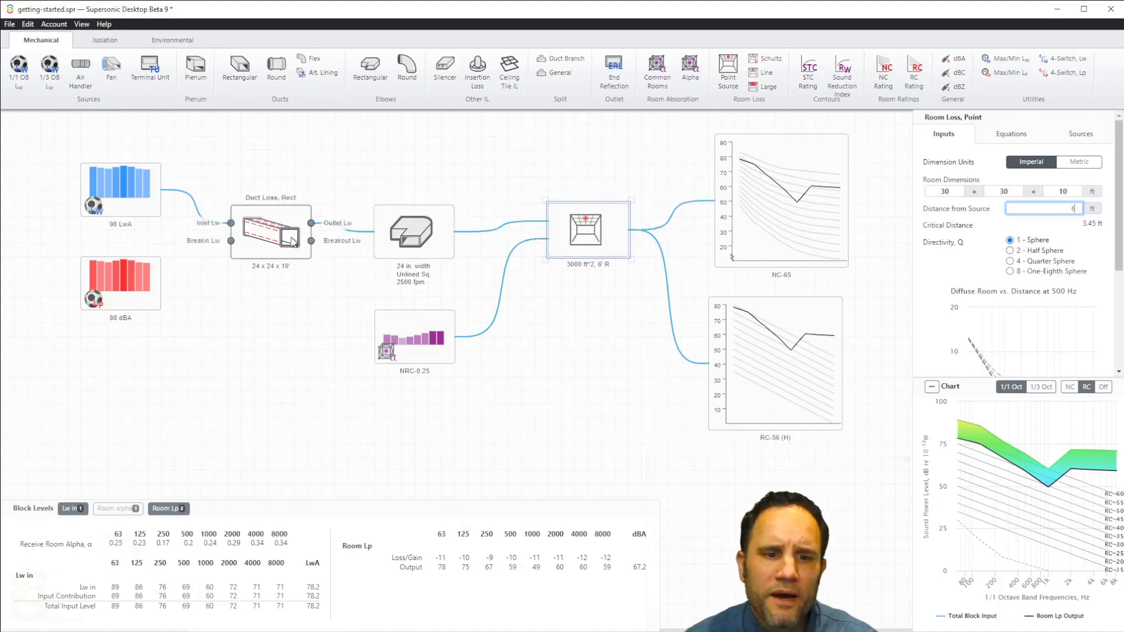
# Step: Try a longer length of 19 ft in the rectangular duct block, ending with 13 ft
pyautogui.click(268, 231)
pyautogui.click(1063, 242)
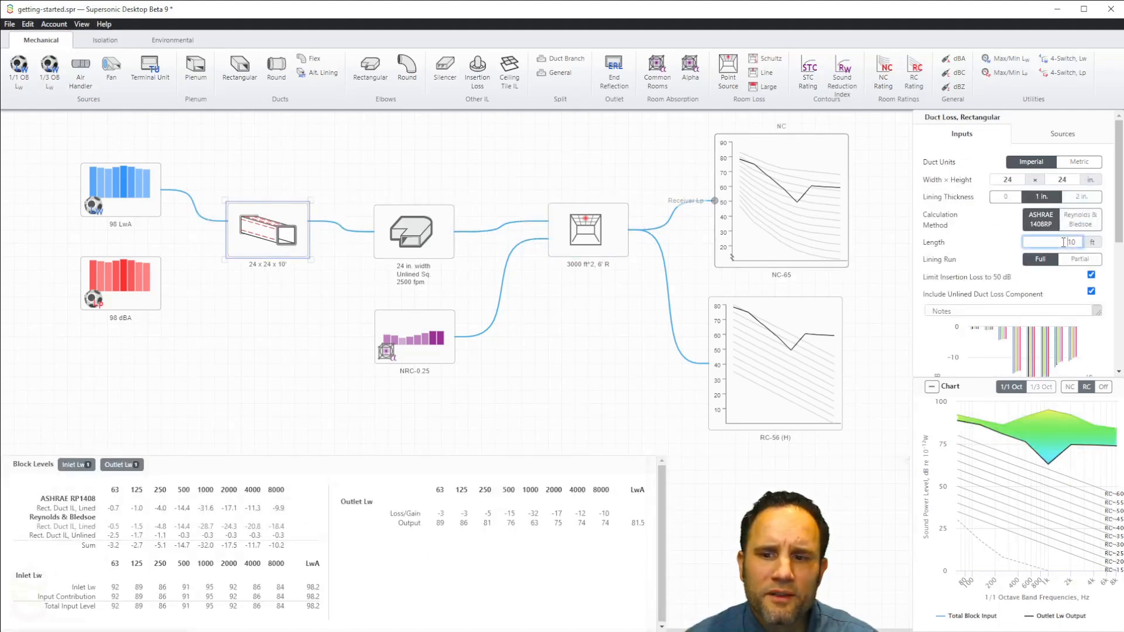
pyautogui.press('Up')
pyautogui.press('Up')
pyautogui.press('Up')
pyautogui.press('Up')
pyautogui.press('Up')
pyautogui.press('Up')
pyautogui.press('Up')
pyautogui.press('Up')
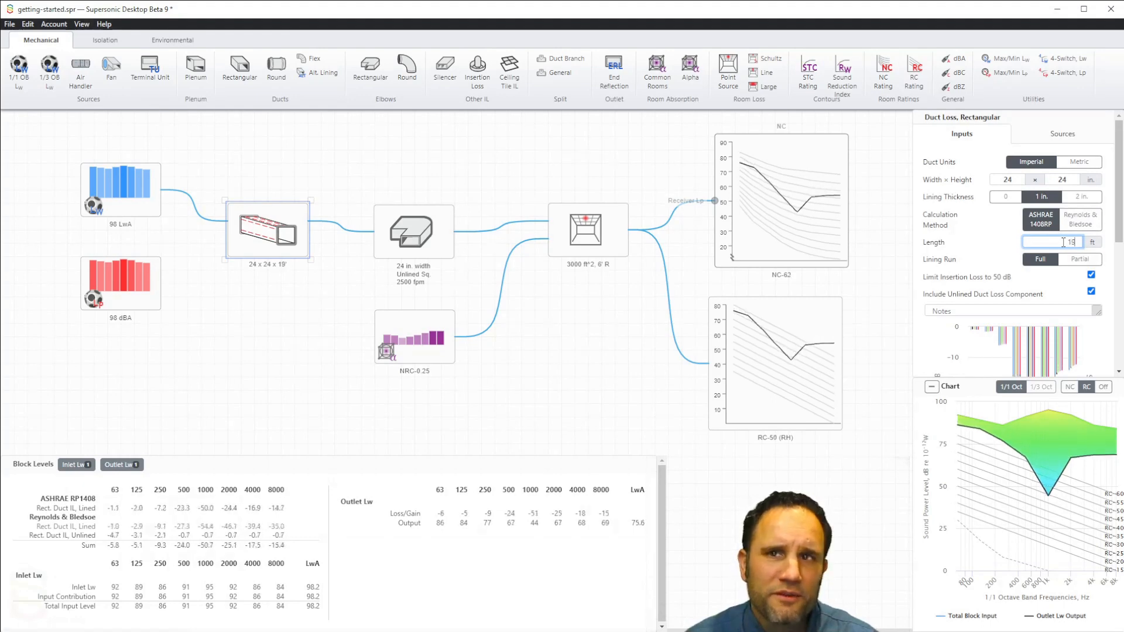
pyautogui.press('Down')
pyautogui.press('Down')
pyautogui.press('Down')
pyautogui.press('Down')
pyautogui.press('Down')
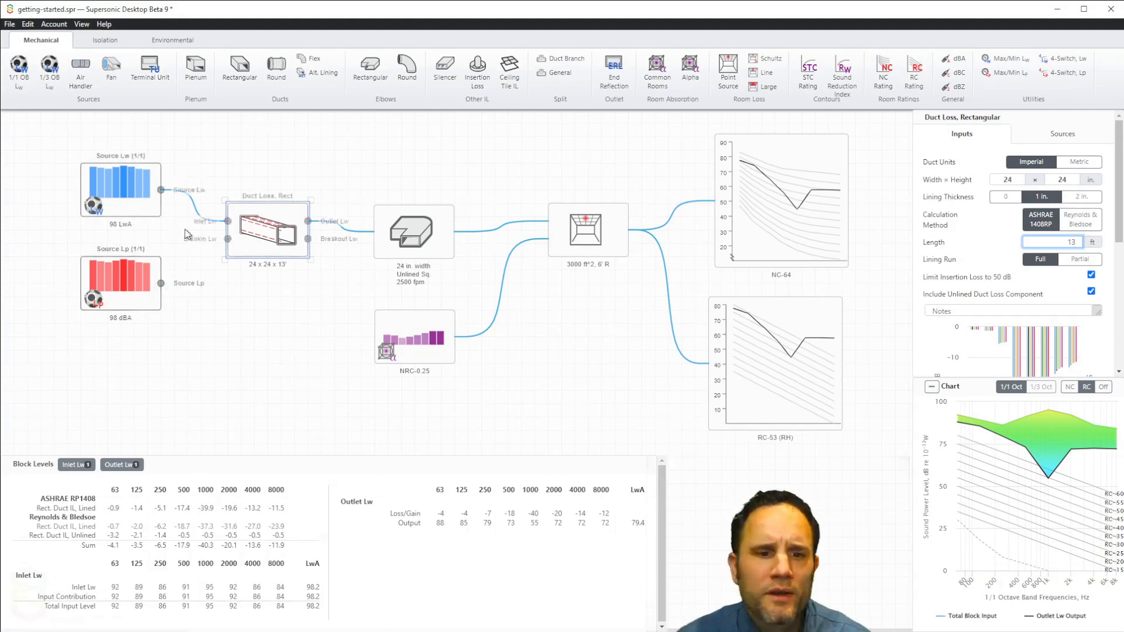
# Step: Reroute the sound power source from the duct block's Inlet Lw to its Breakin Lw input and show the Breakin Lw level details
pyautogui.click(199, 220)
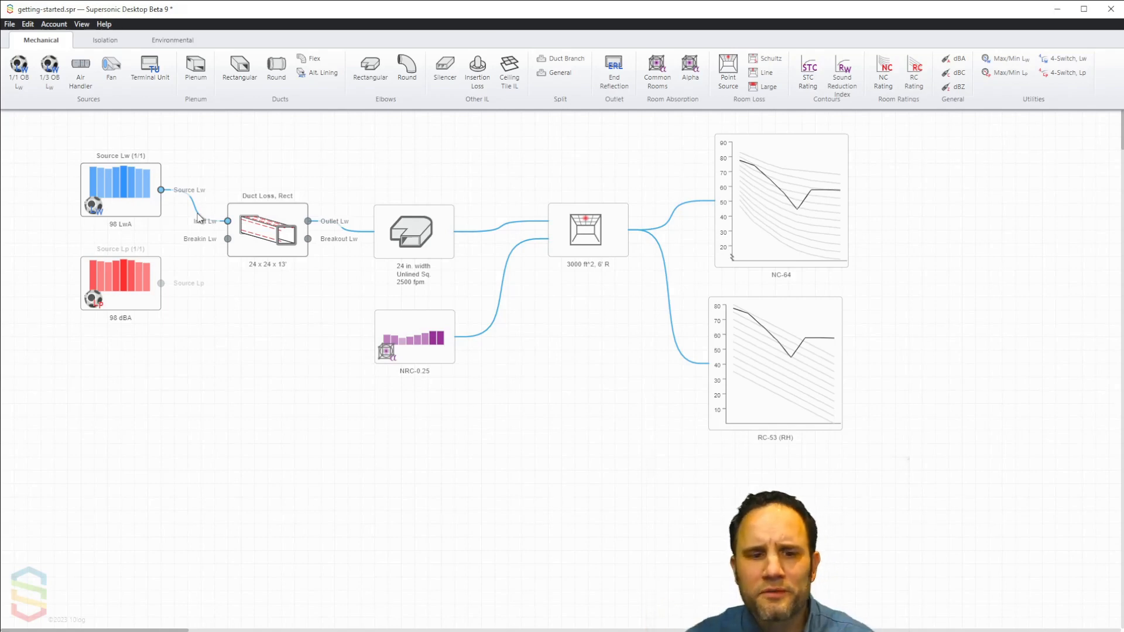
pyautogui.click(198, 214)
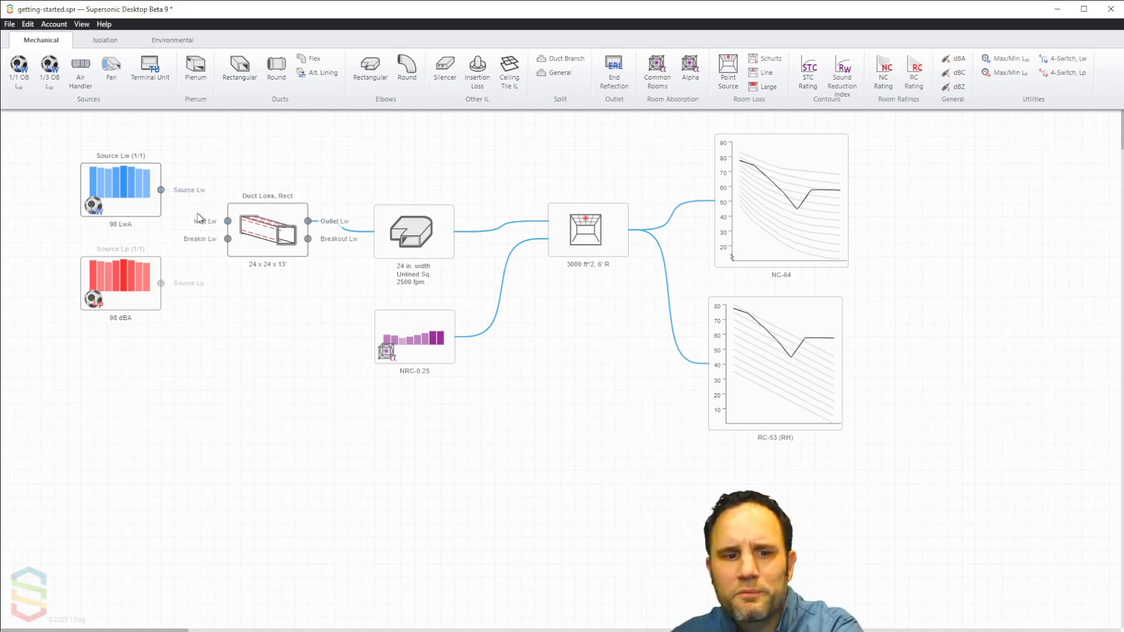
pyautogui.moveTo(162, 191); pyautogui.dragTo(229, 240)
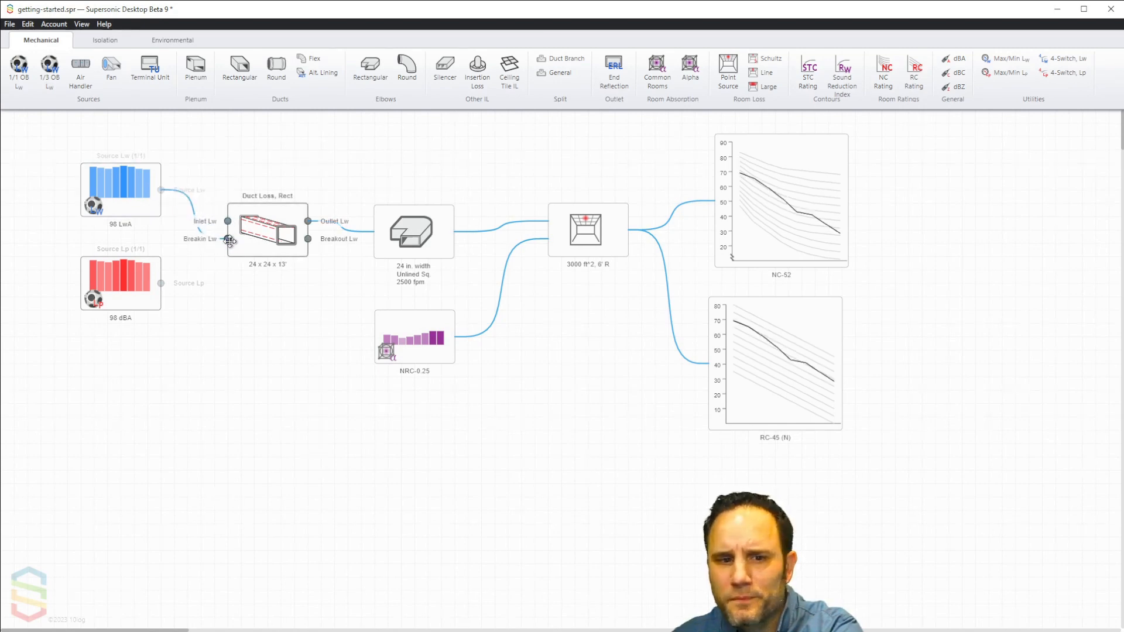
pyautogui.click(274, 240)
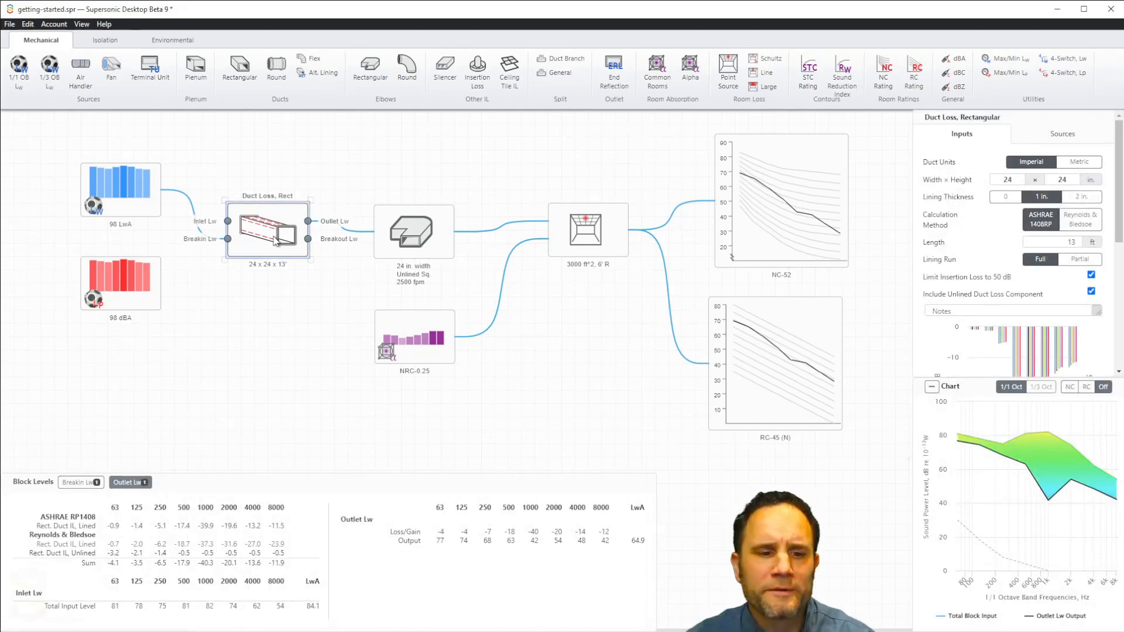
pyautogui.click(75, 483)
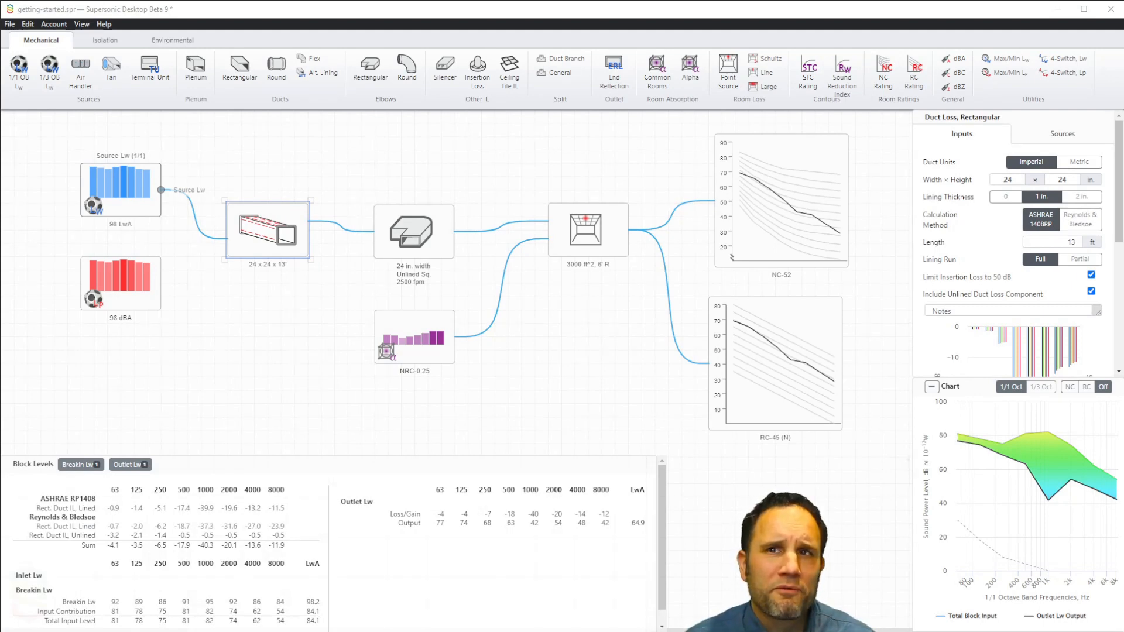
pyautogui.click(102, 48)
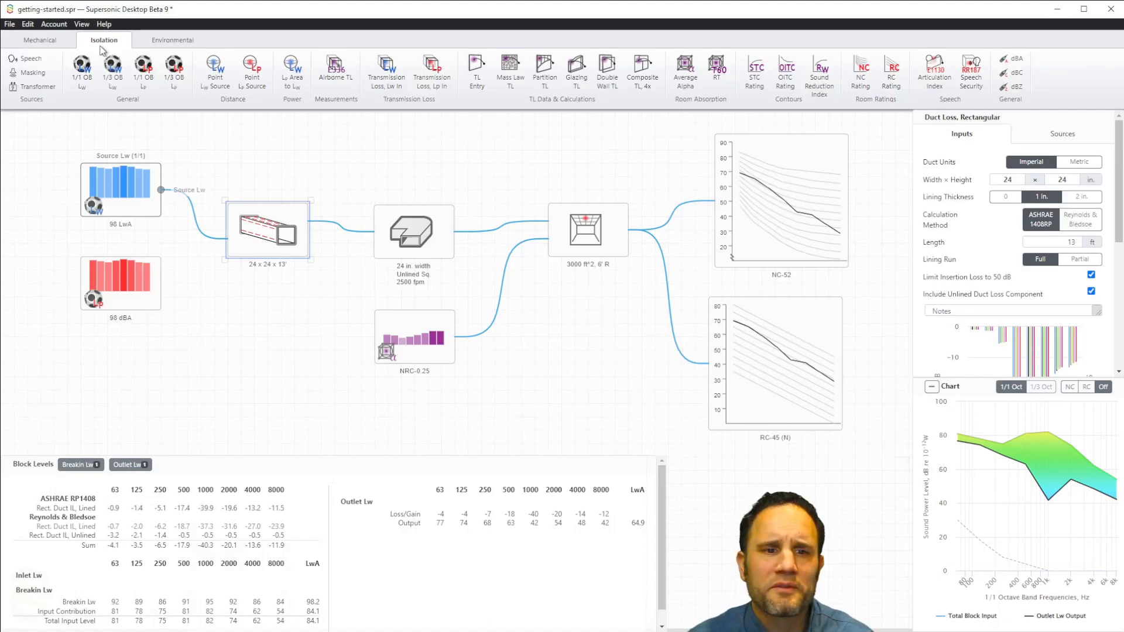
pyautogui.click(163, 46)
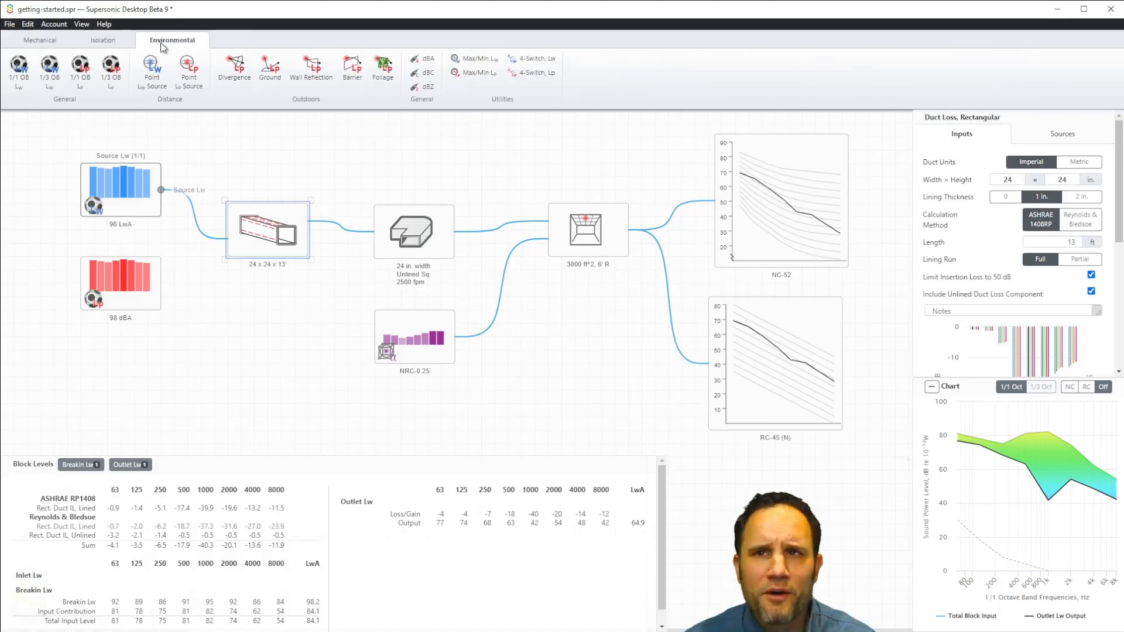